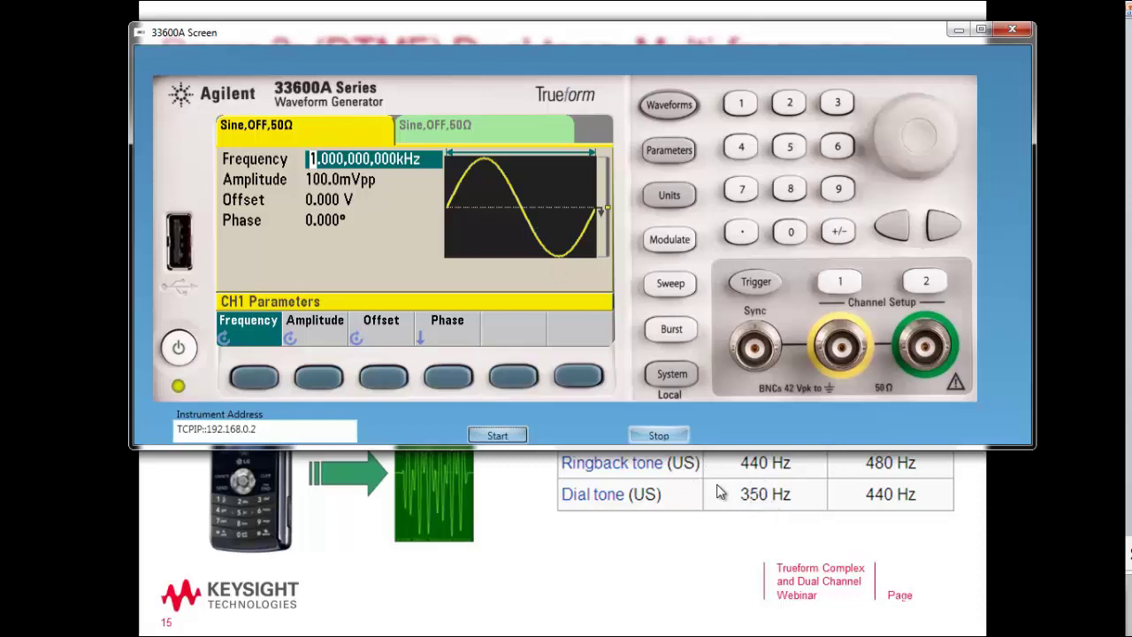
Step: Set channel 1's sine frequency to 350 Hz
{"action": "left_click", "coordinate": [839, 100]}
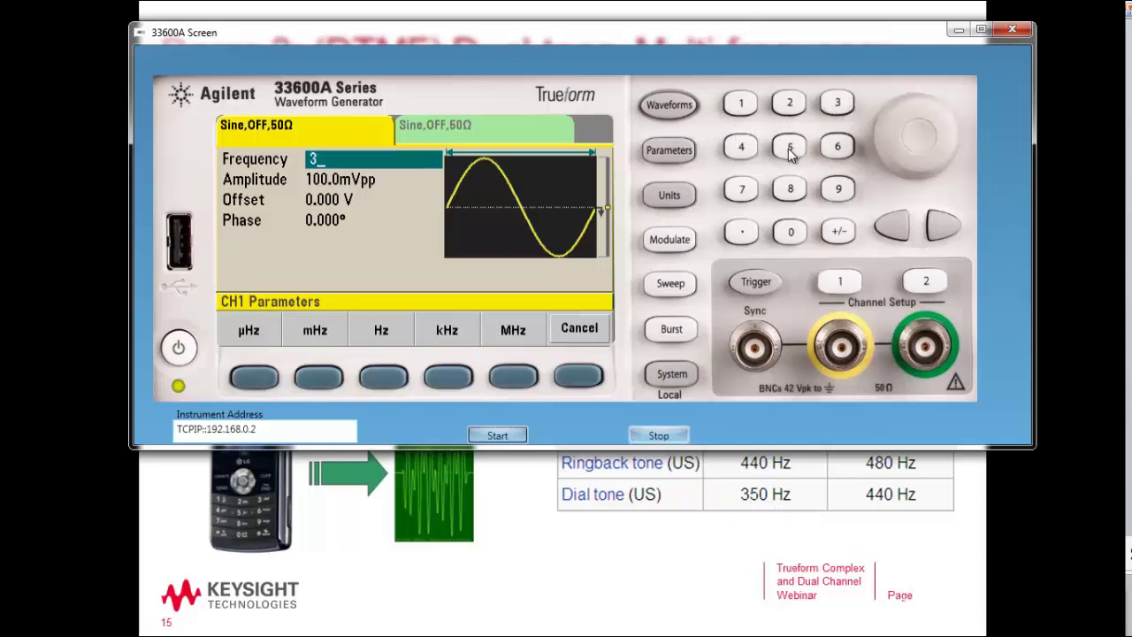
{"action": "left_click", "coordinate": [789, 148]}
{"action": "type", "text": "0"}
{"action": "left_click", "coordinate": [386, 386]}
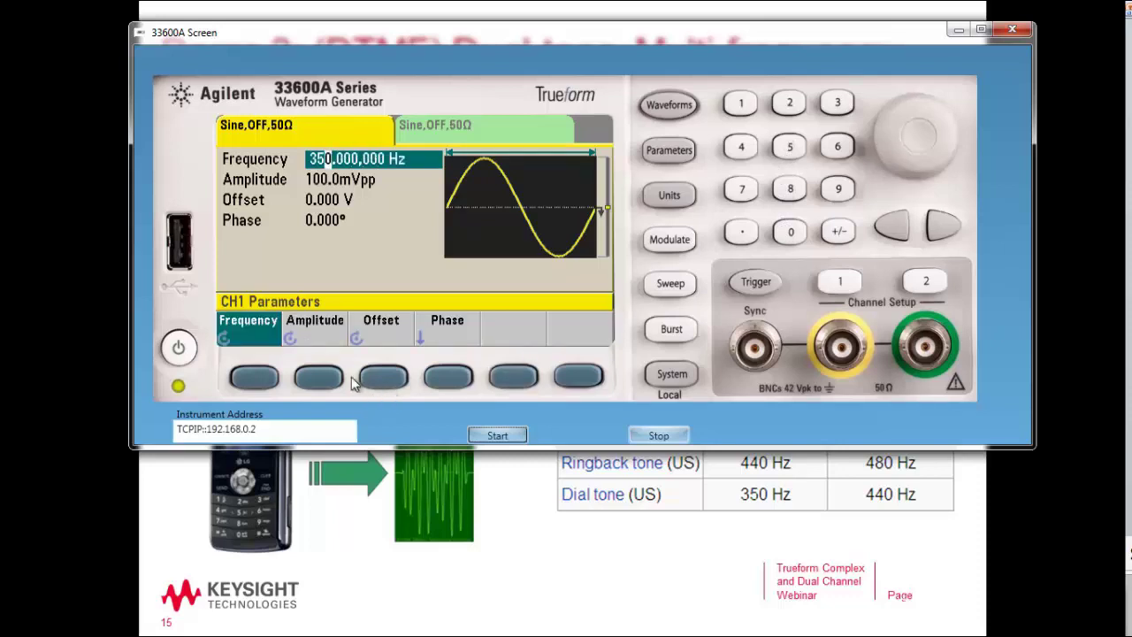
Step: Set channel 1's amplitude to 1 Vpp
{"action": "left_click", "coordinate": [324, 385]}
{"action": "left_click", "coordinate": [743, 108]}
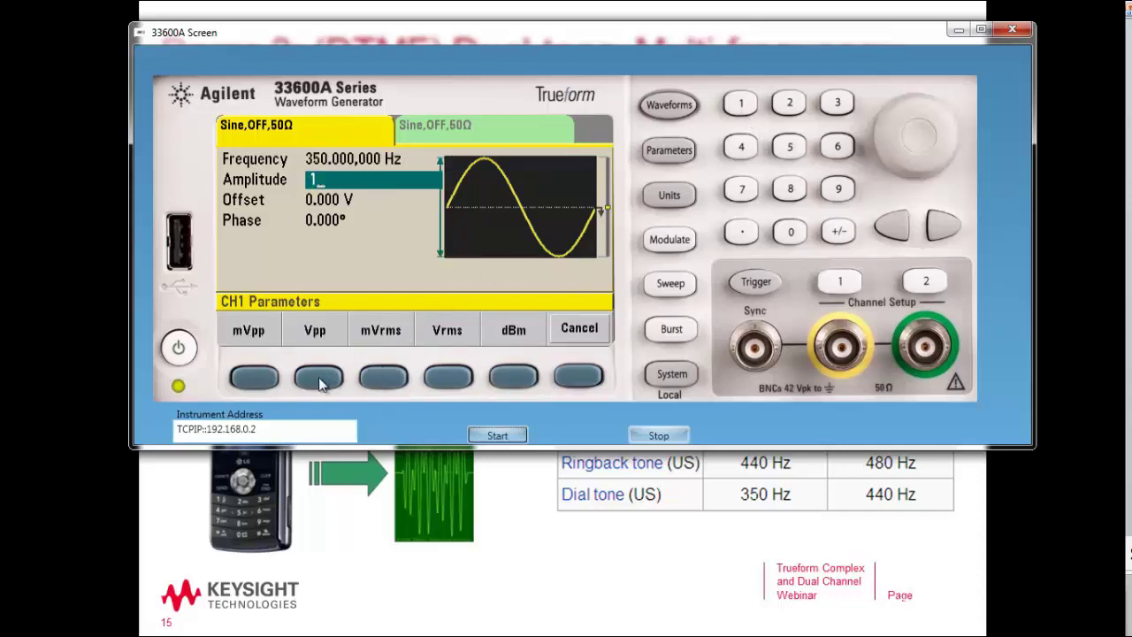
{"action": "left_click", "coordinate": [319, 380]}
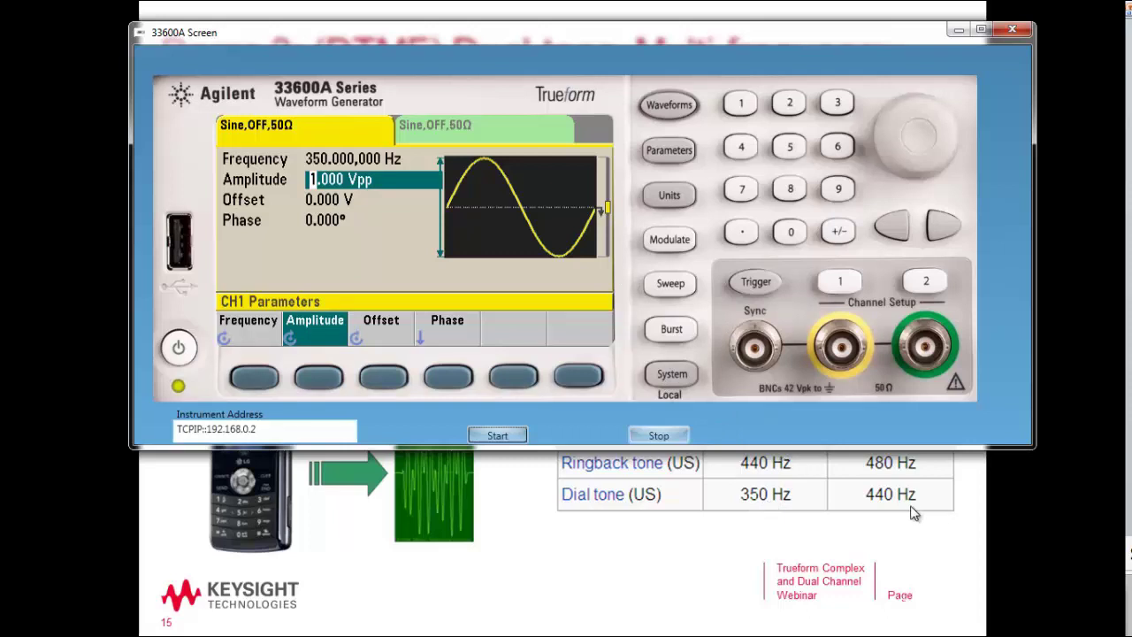
Step: Choose Sum as channel 1's modulation type
{"action": "left_click", "coordinate": [669, 247]}
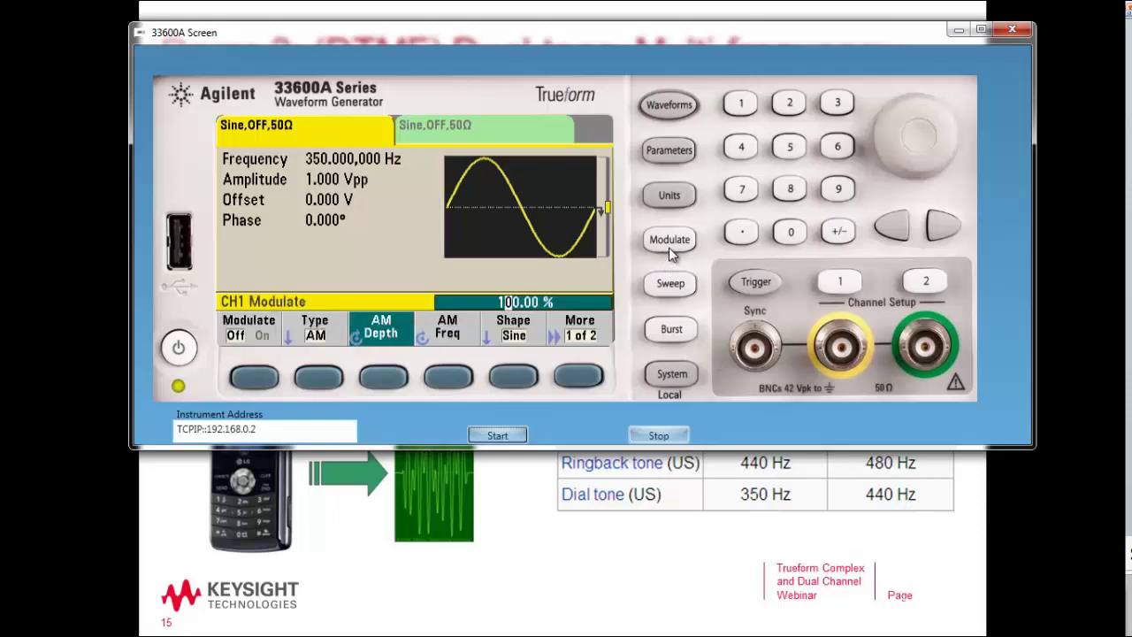
{"action": "left_click", "coordinate": [318, 380]}
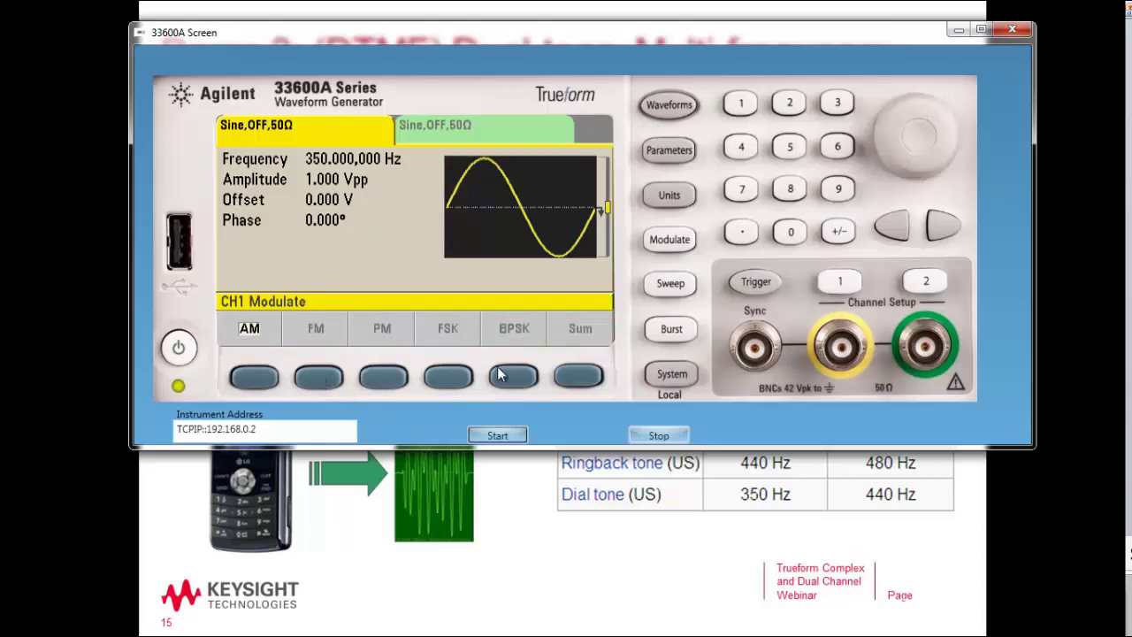
{"action": "left_click", "coordinate": [584, 377]}
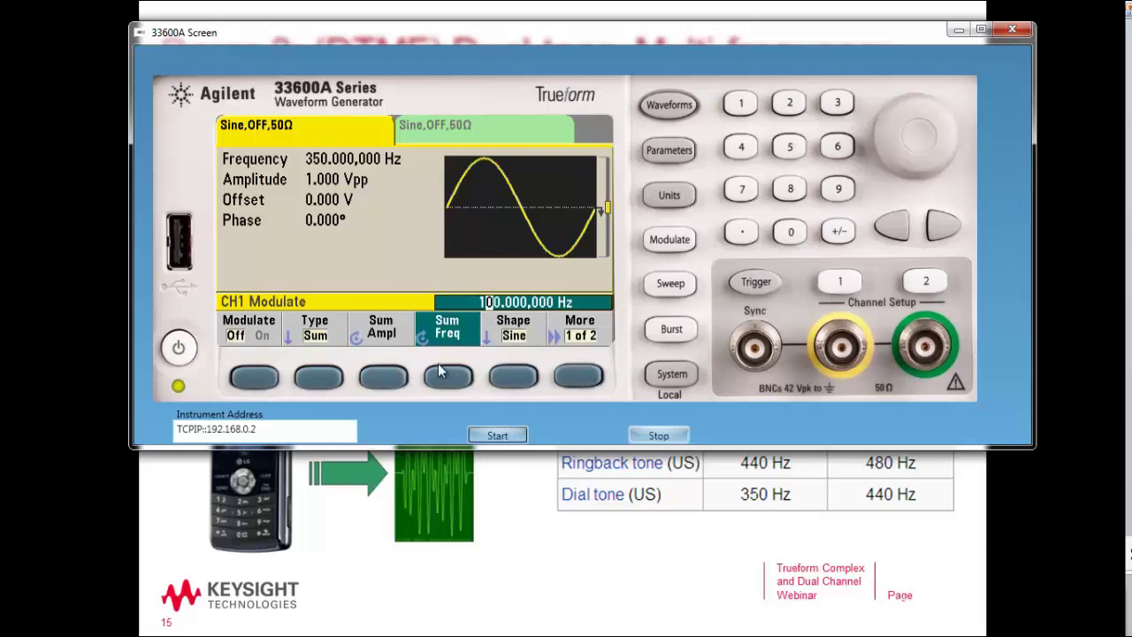
Step: Set the sum amplitude to 100 %
{"action": "left_click", "coordinate": [383, 381]}
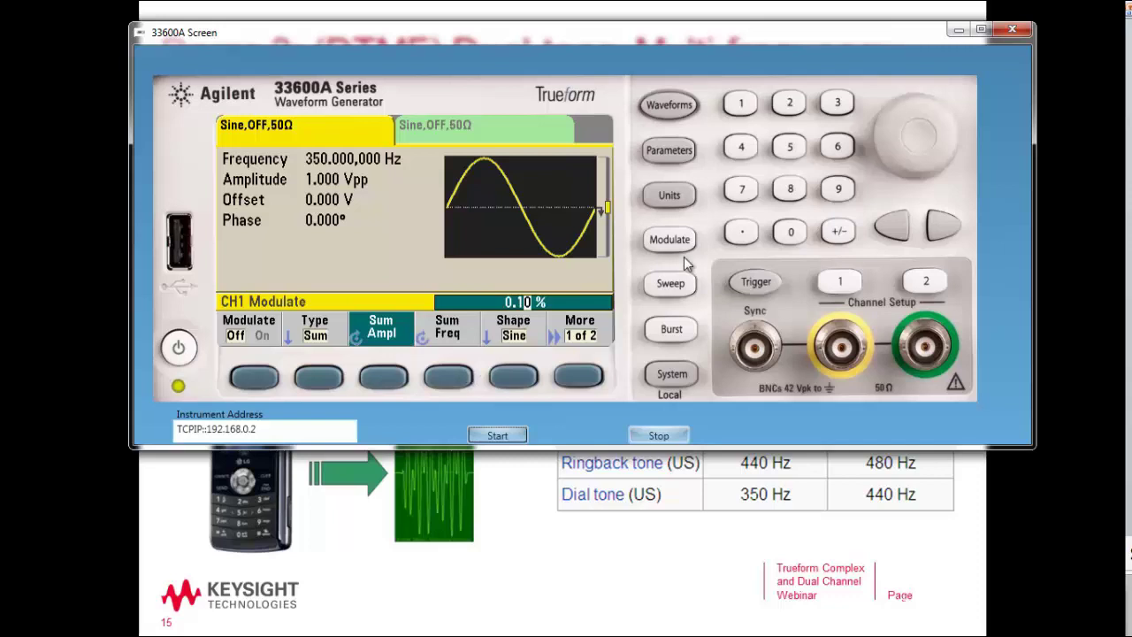
{"action": "type", "text": "1"}
{"action": "left_click", "coordinate": [789, 233]}
{"action": "type", "text": "00"}
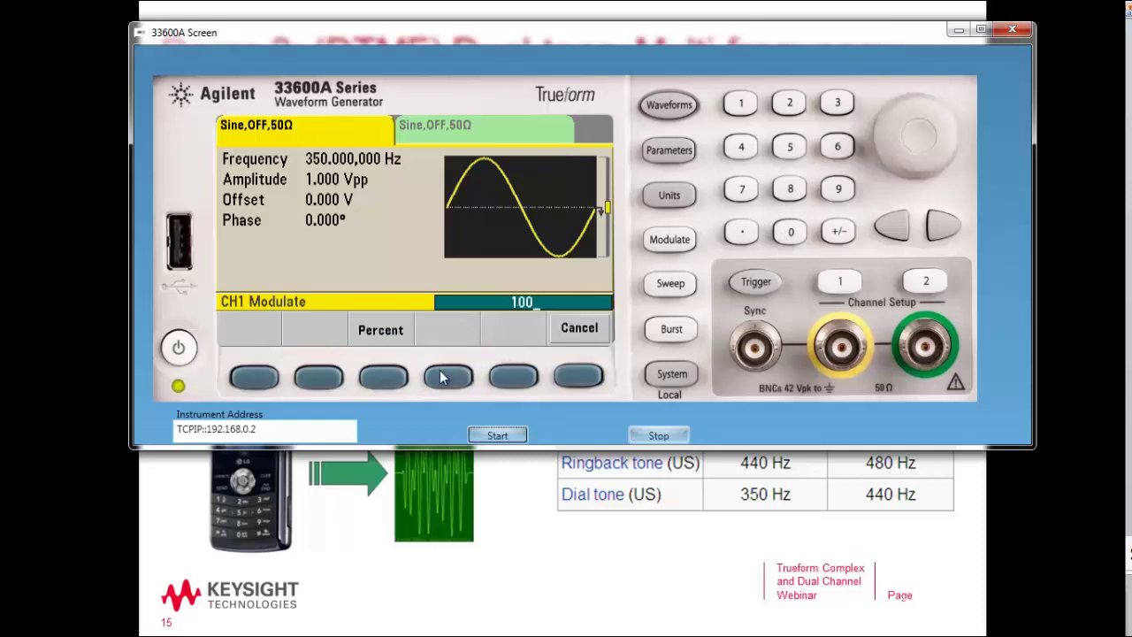
{"action": "left_click", "coordinate": [383, 379]}
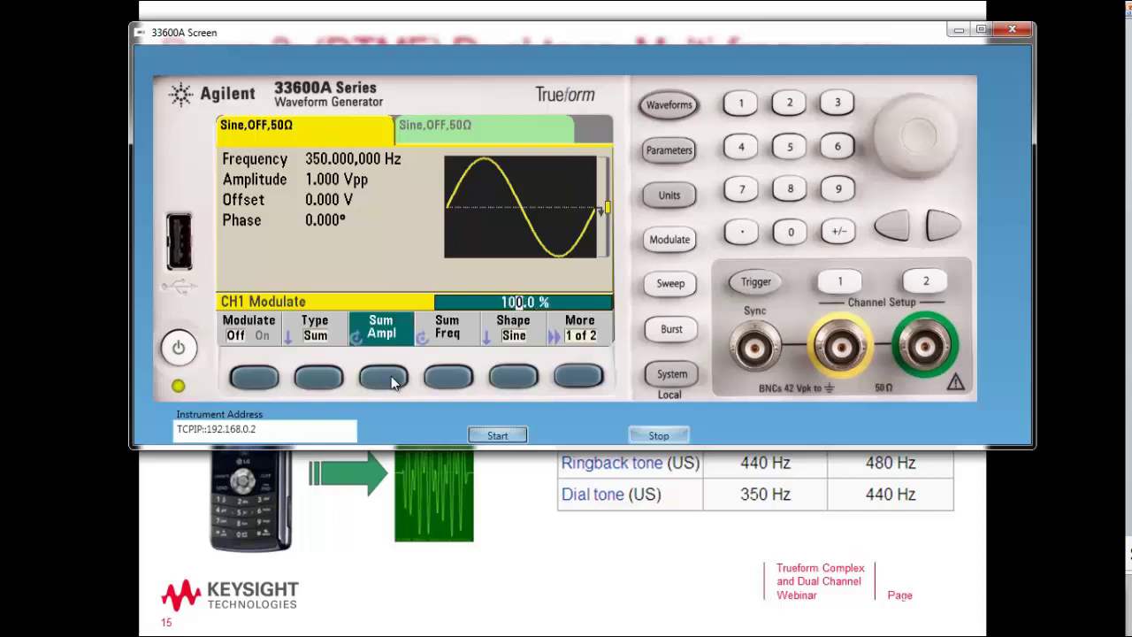
Step: Set the sum frequency to 440 Hz and turn channel 1's Sum modulation on
{"action": "left_click", "coordinate": [448, 379]}
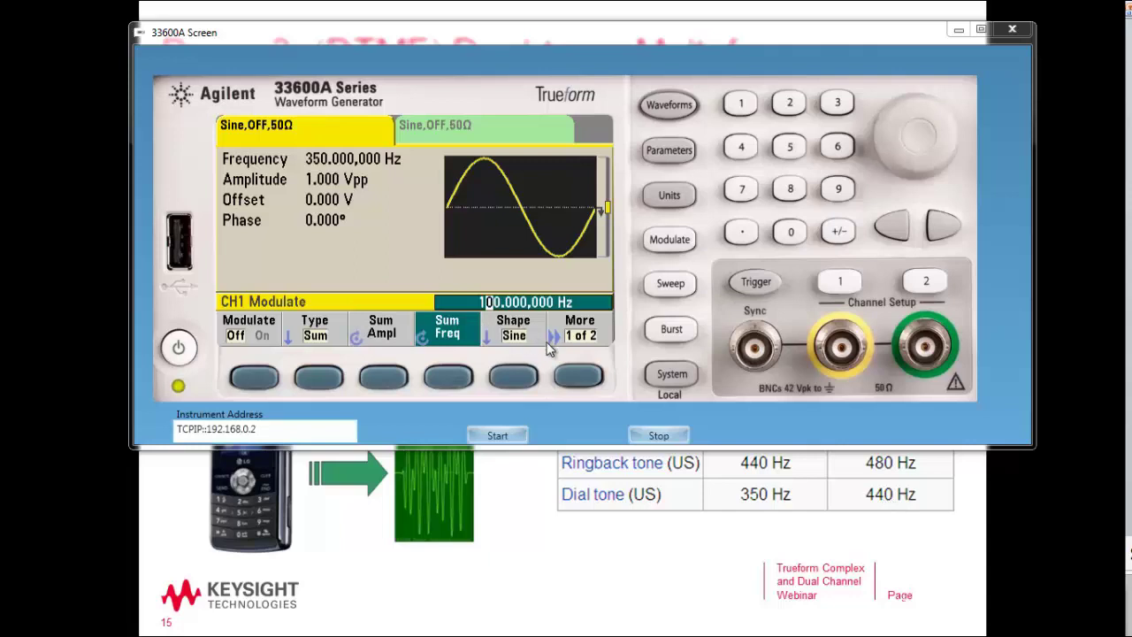
{"action": "double_click", "coordinate": [746, 150]}
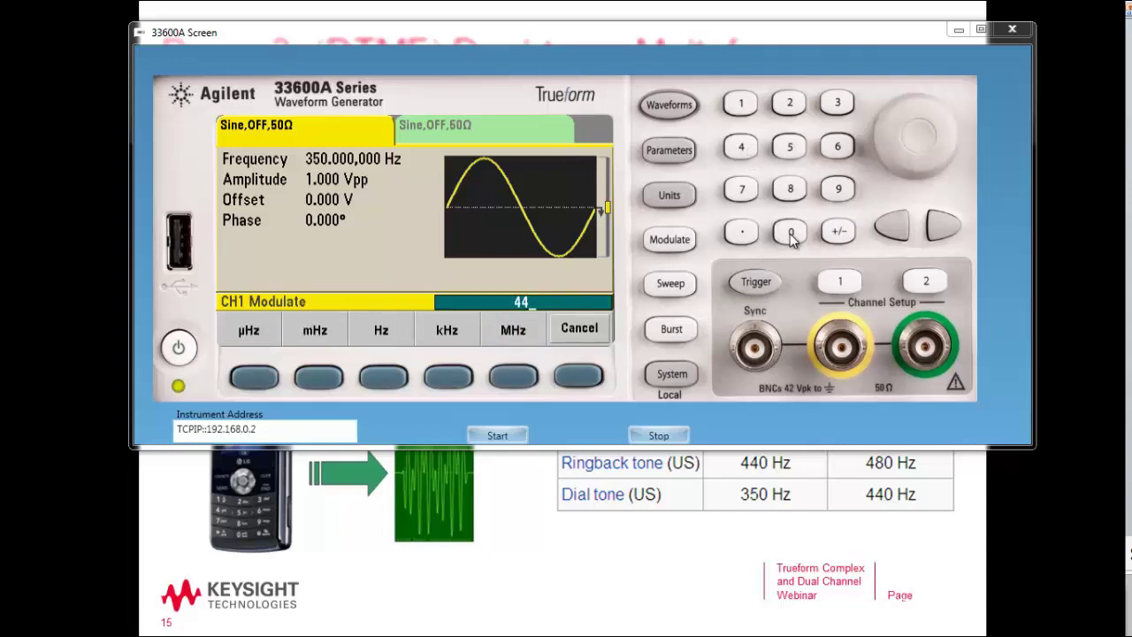
{"action": "left_click", "coordinate": [790, 234]}
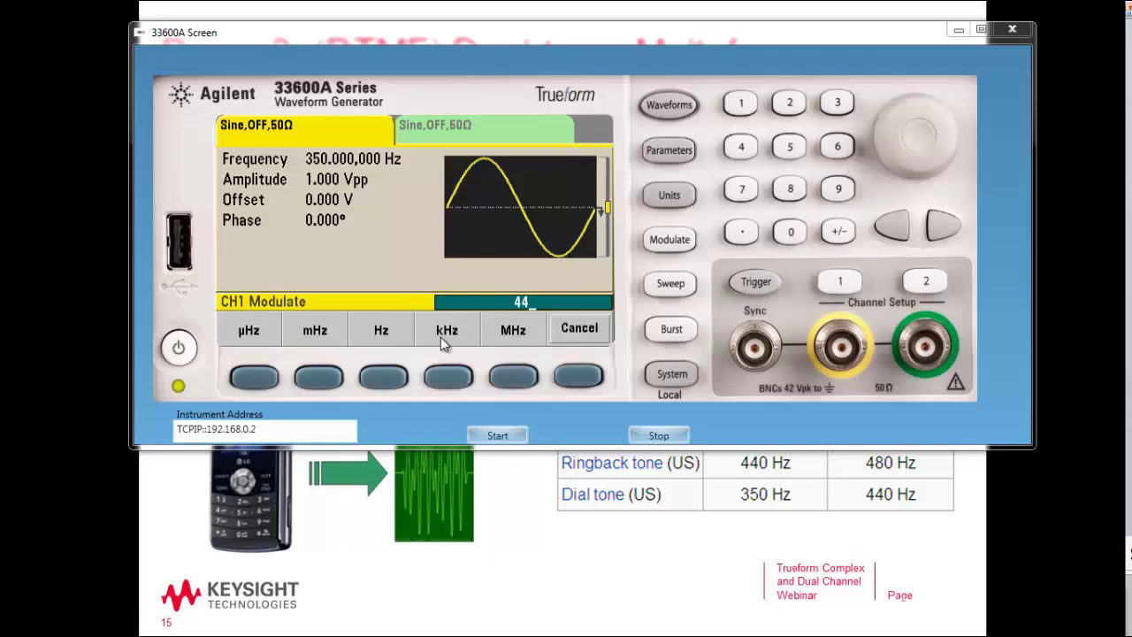
{"action": "left_click", "coordinate": [387, 379]}
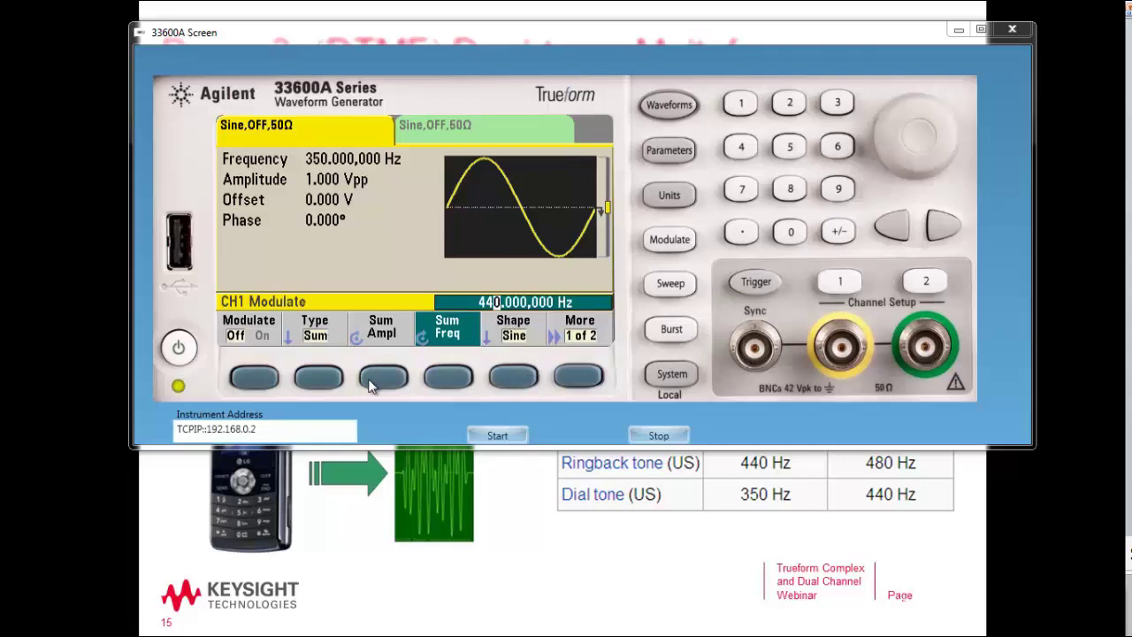
{"action": "left_click", "coordinate": [253, 378]}
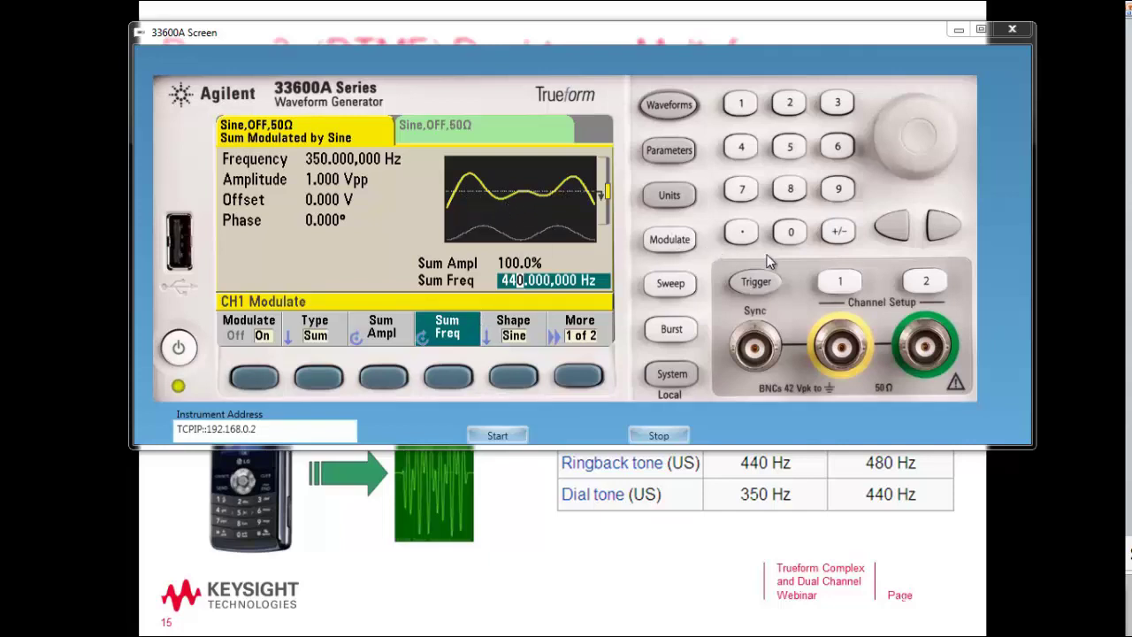
Step: Show channel 1's output settings and toggle the output on, then back off
{"action": "left_click", "coordinate": [840, 281]}
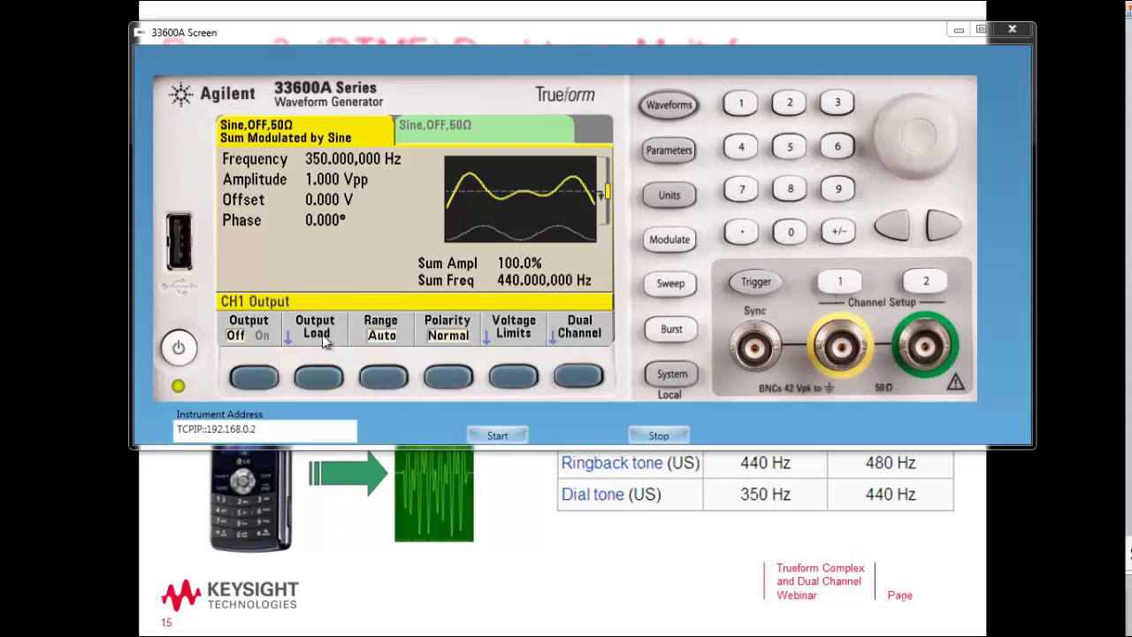
{"action": "left_click", "coordinate": [254, 377]}
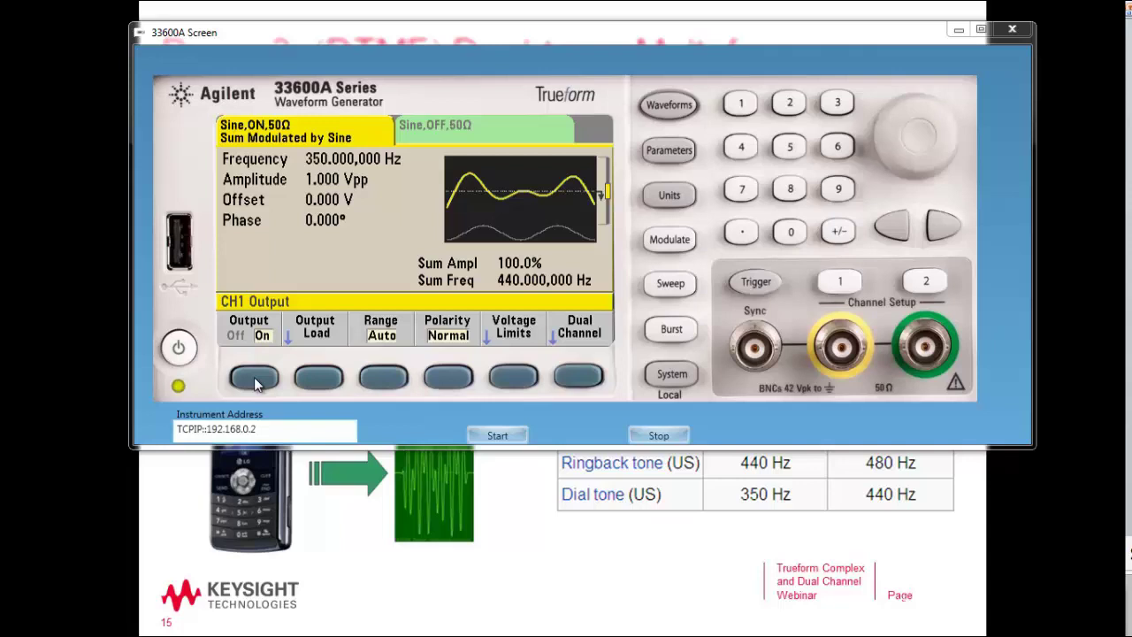
{"action": "left_click", "coordinate": [255, 377]}
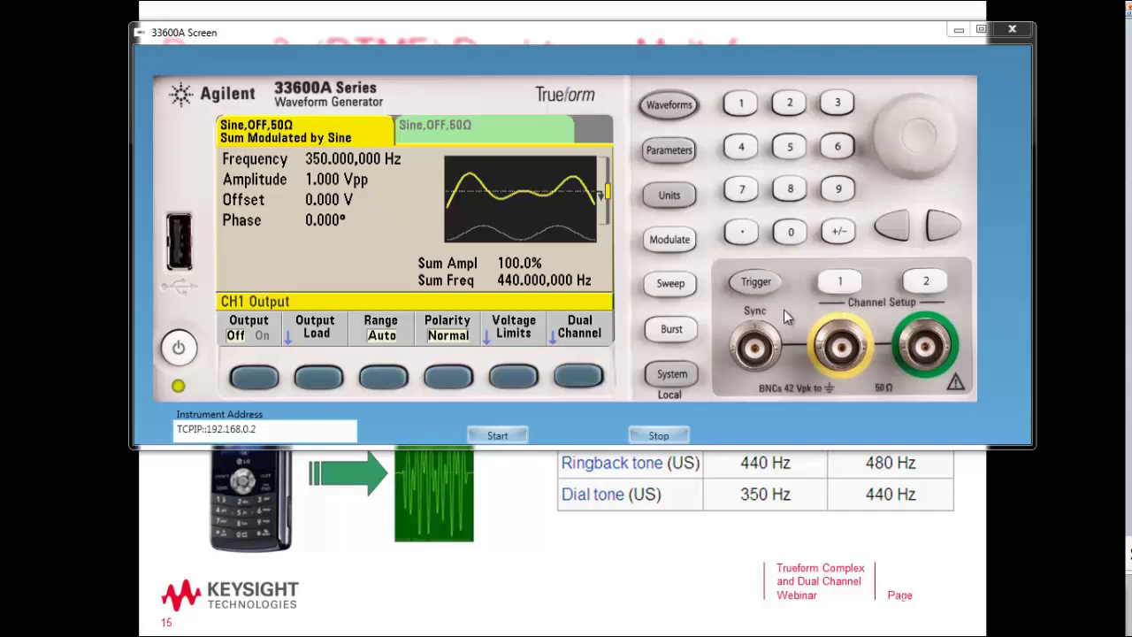
Step: Switch to channel 2 and select the Noise waveform
{"action": "left_click", "coordinate": [926, 281]}
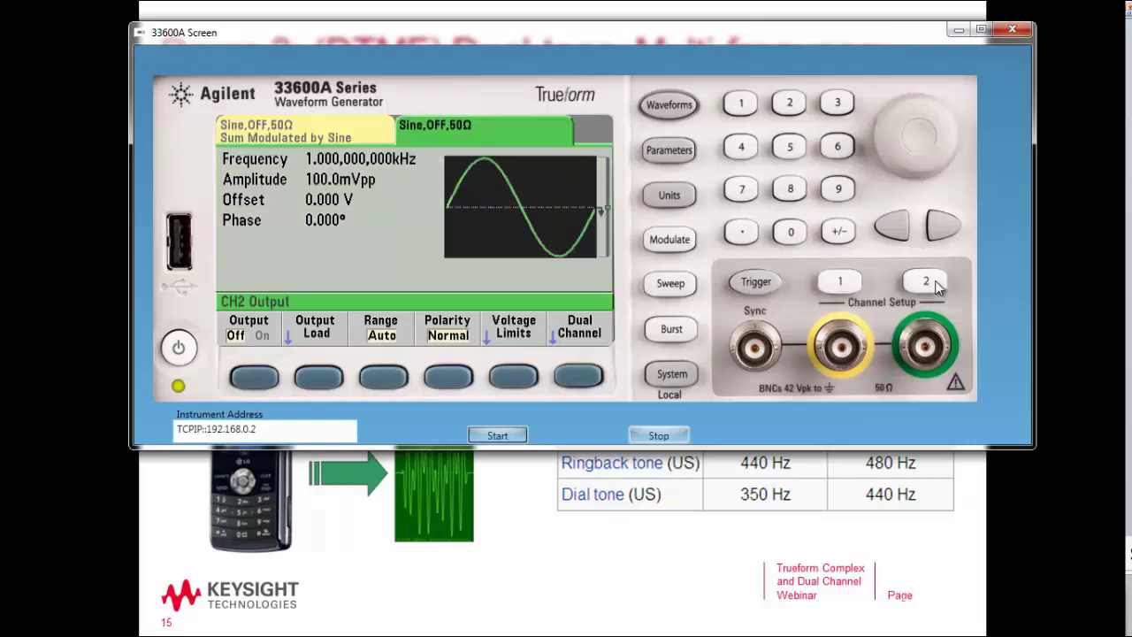
{"action": "left_click", "coordinate": [661, 112]}
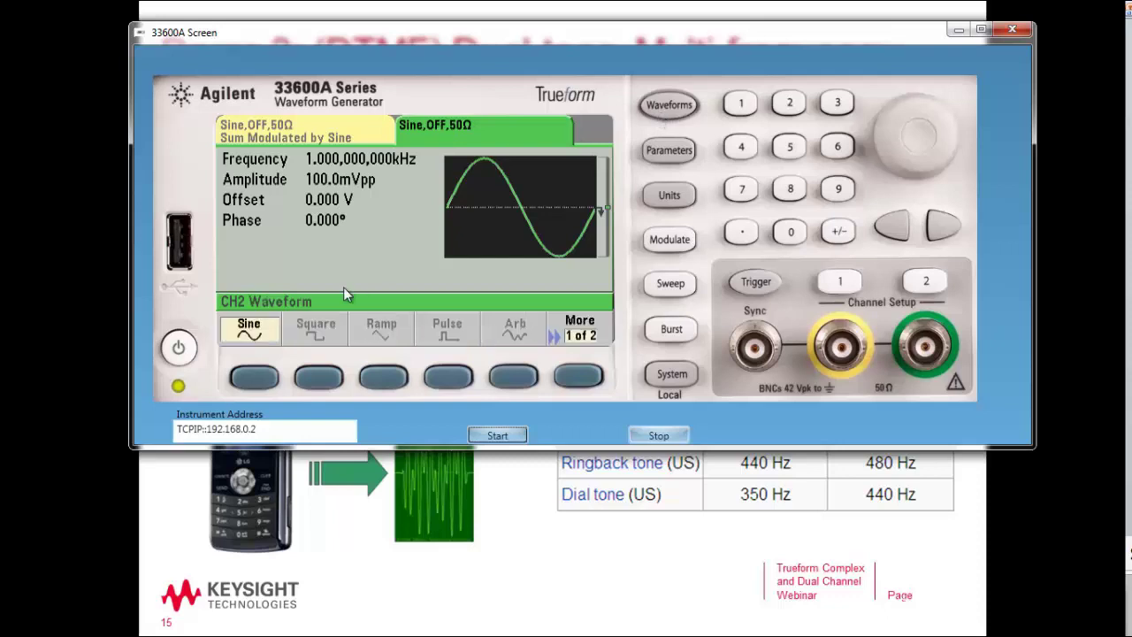
{"action": "left_click", "coordinate": [577, 378]}
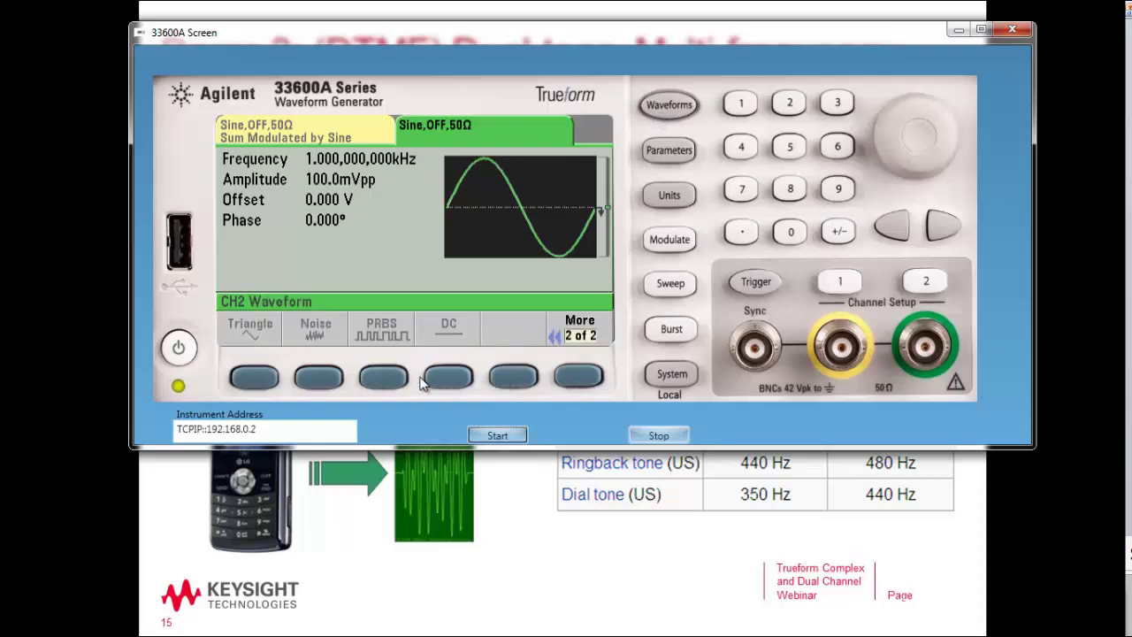
{"action": "left_click", "coordinate": [305, 380]}
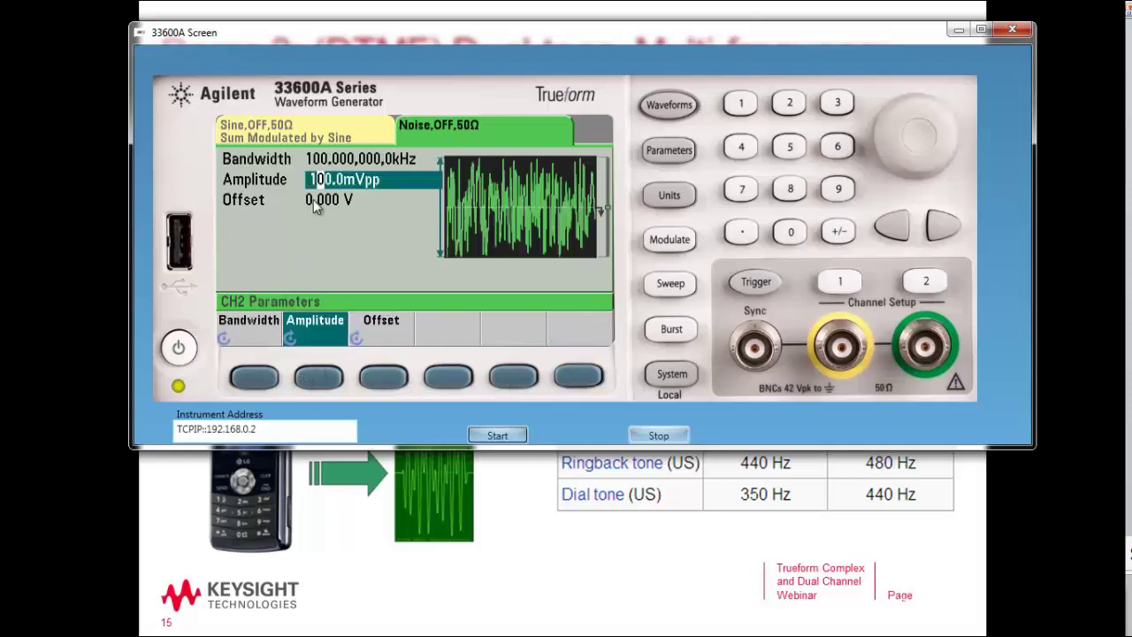
Step: Set the noise bandwidth to 1 kHz and the amplitude to 2 Vpp
{"action": "left_click", "coordinate": [256, 382]}
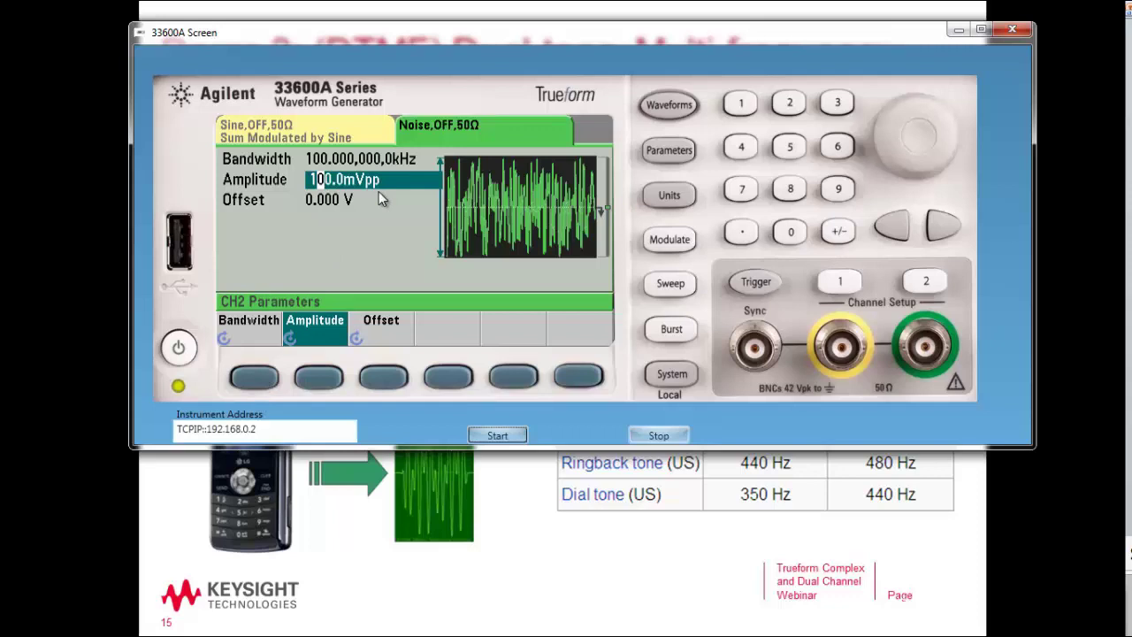
{"action": "left_click", "coordinate": [741, 103]}
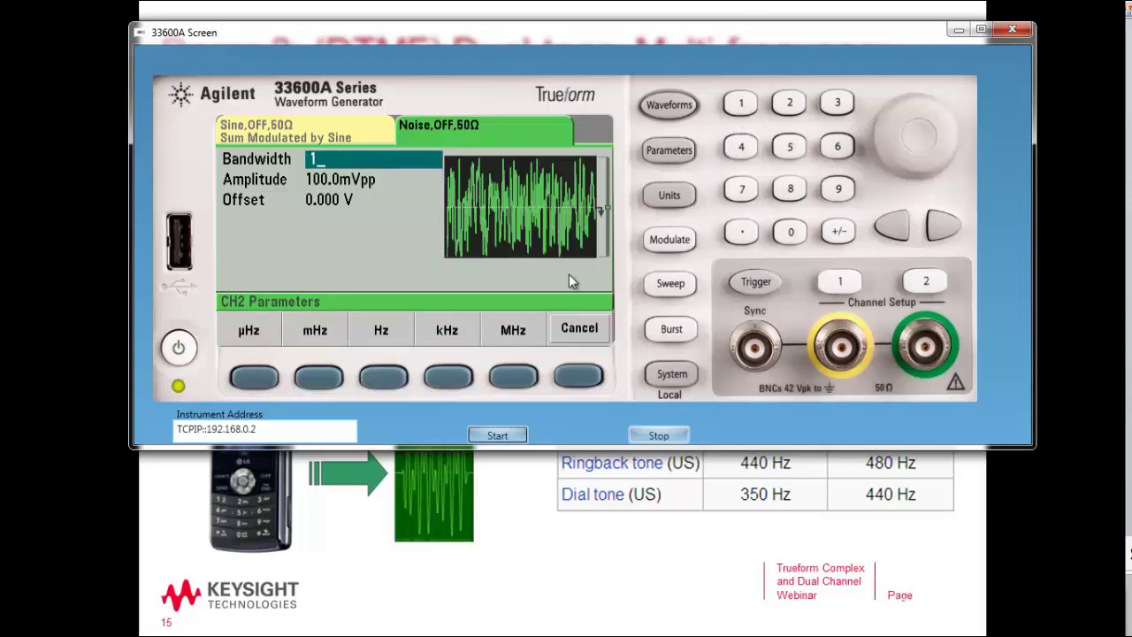
{"action": "left_click", "coordinate": [447, 380]}
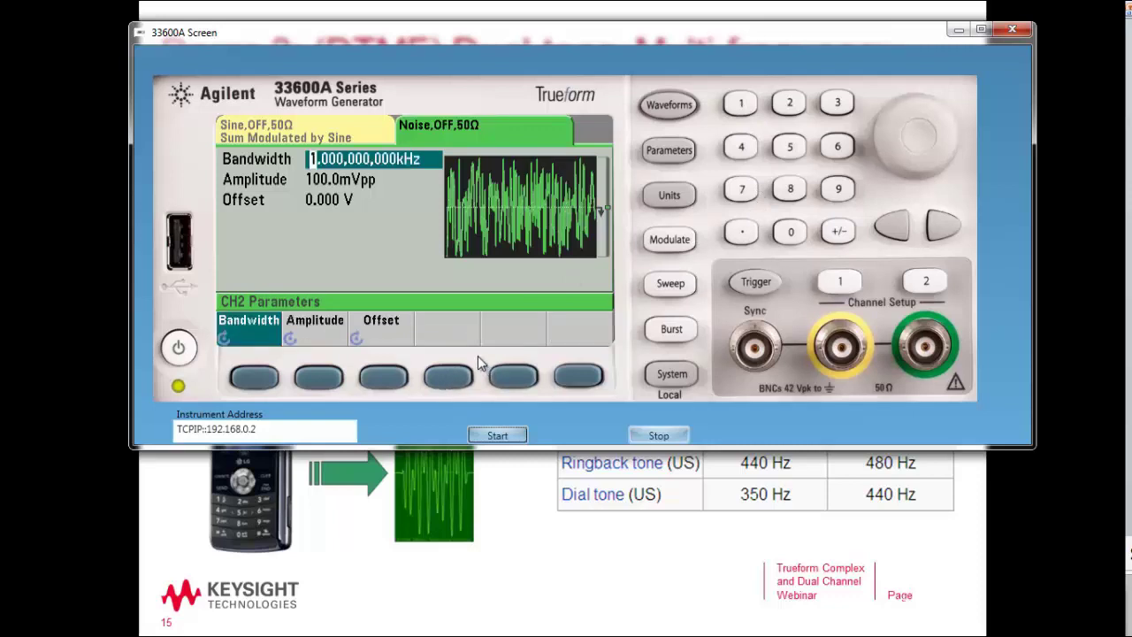
{"action": "left_click", "coordinate": [322, 384]}
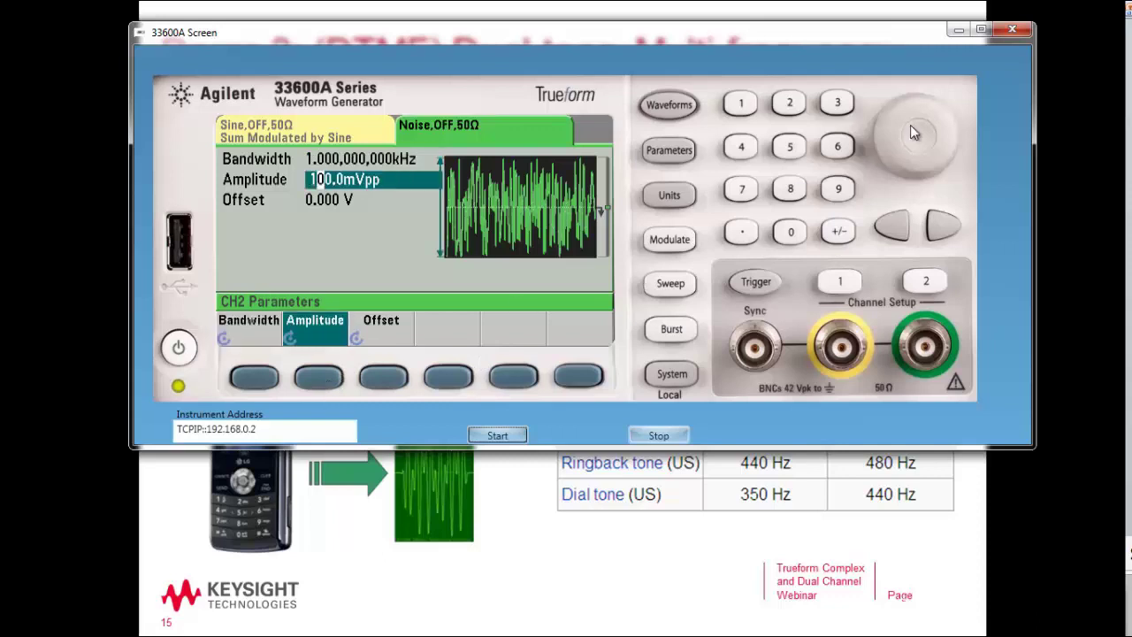
{"action": "left_click", "coordinate": [793, 103]}
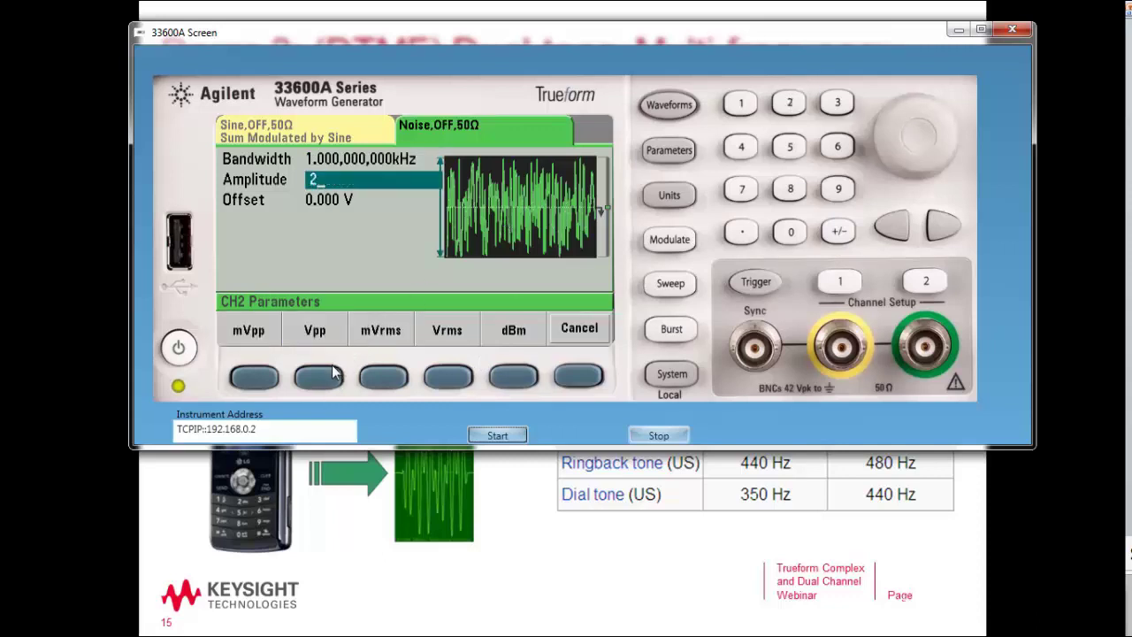
{"action": "left_click", "coordinate": [334, 375]}
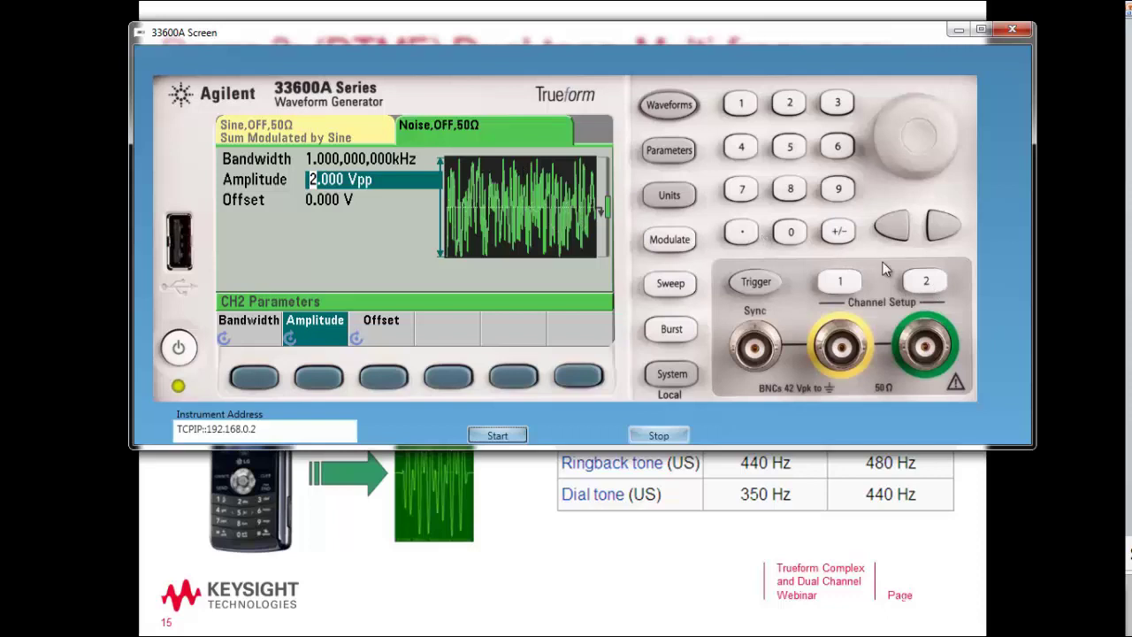
{"action": "left_click", "coordinate": [929, 282]}
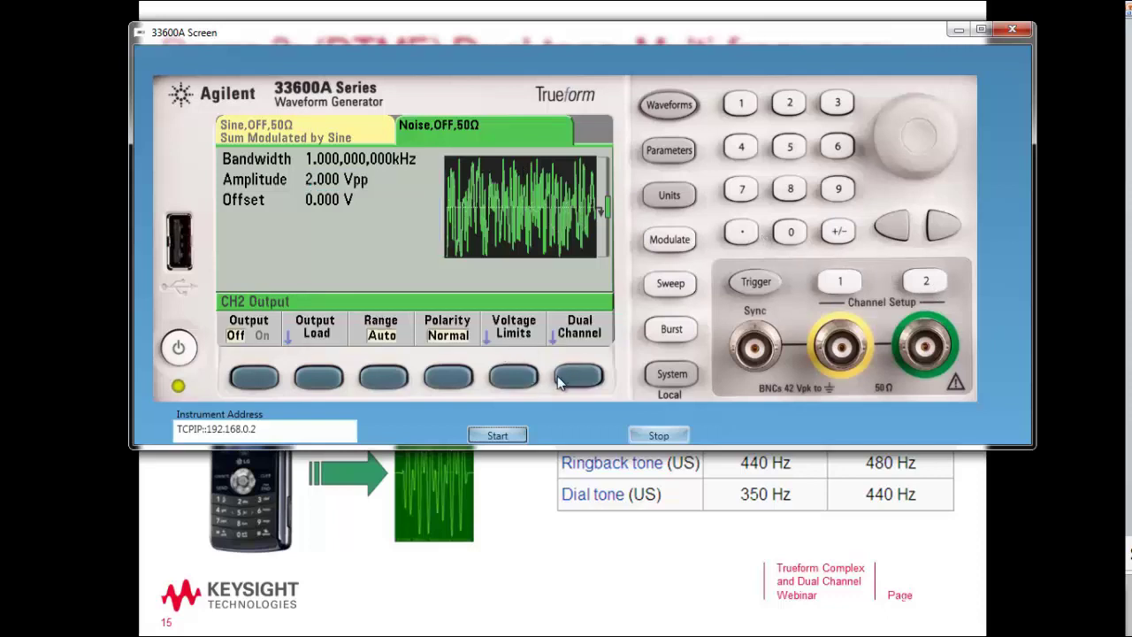
Step: In channel 1's Dual Channel settings, set Combine to CH2
{"action": "left_click", "coordinate": [842, 282]}
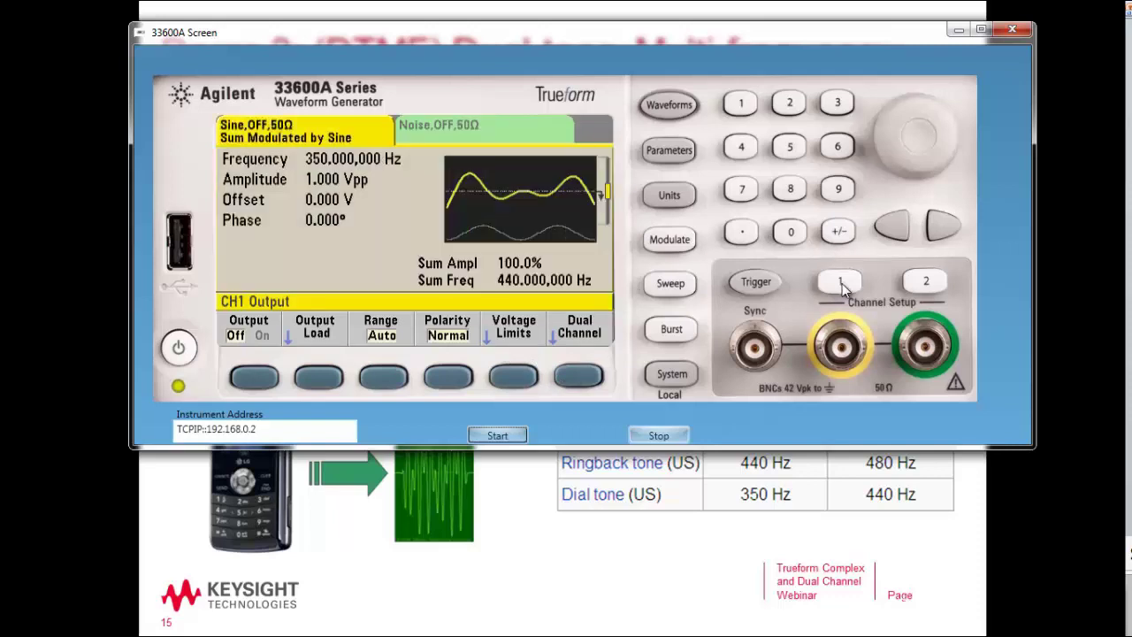
{"action": "left_click", "coordinate": [580, 378]}
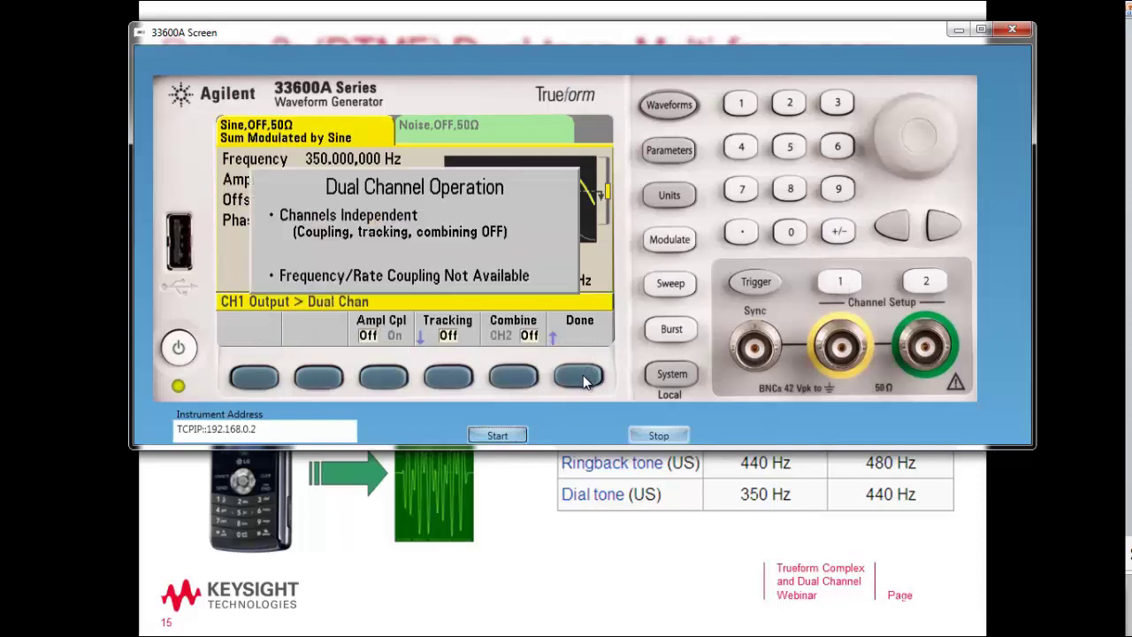
{"action": "left_click", "coordinate": [517, 378]}
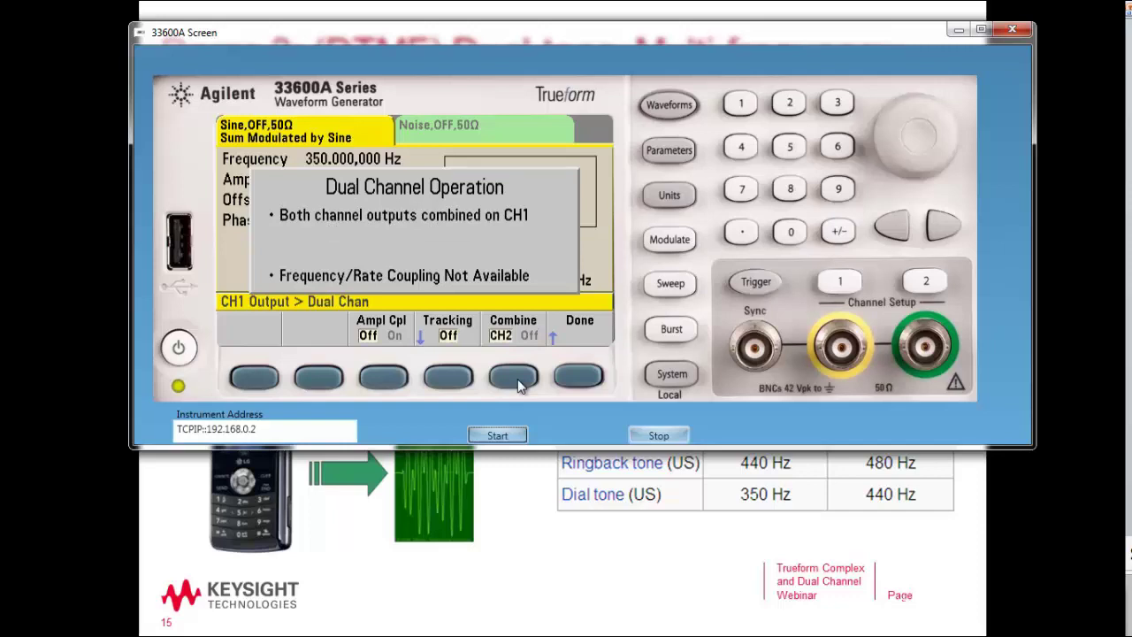
{"action": "left_click", "coordinate": [834, 283]}
Step: Toggle channel 1's output on and off, then review the Dual Channel combine setting
{"action": "left_click", "coordinate": [256, 378]}
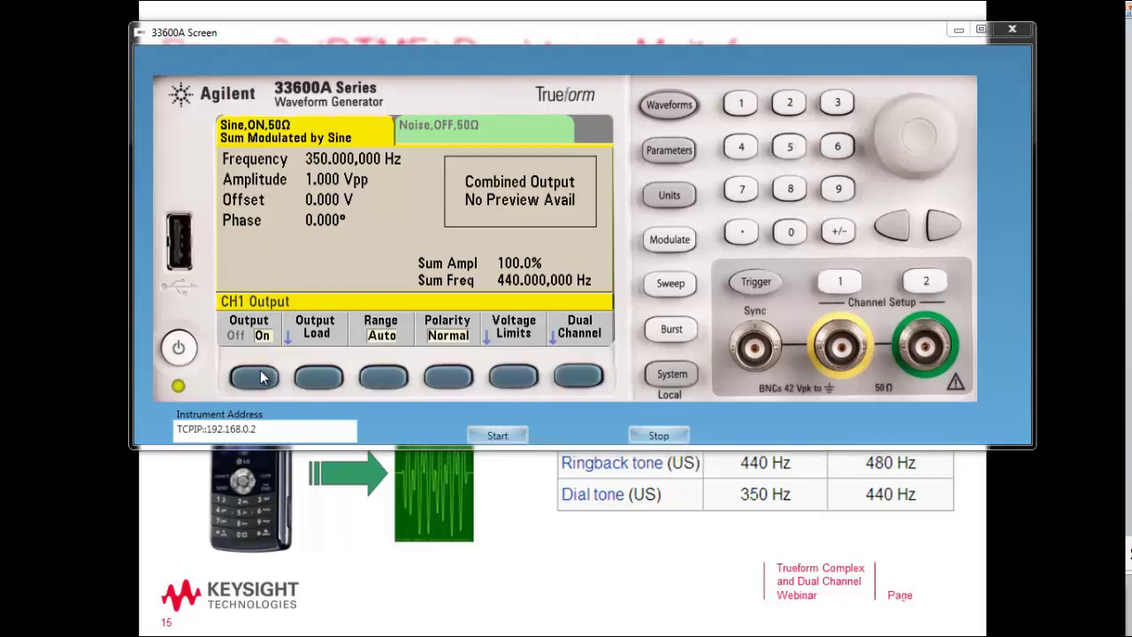
{"action": "left_click", "coordinate": [255, 378]}
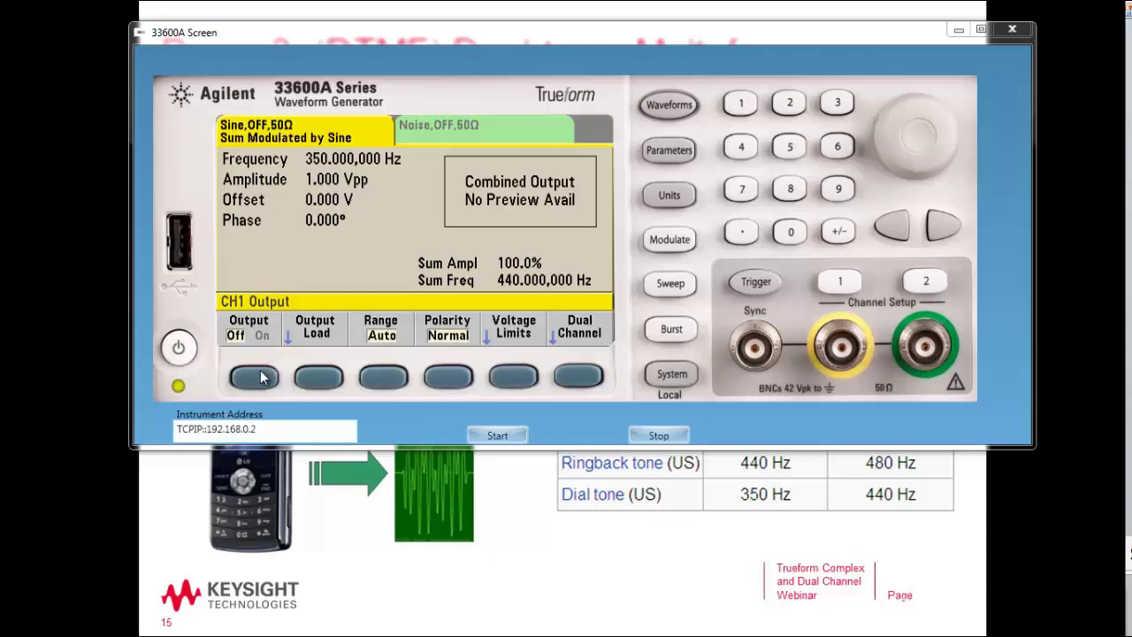
{"action": "left_click", "coordinate": [585, 384]}
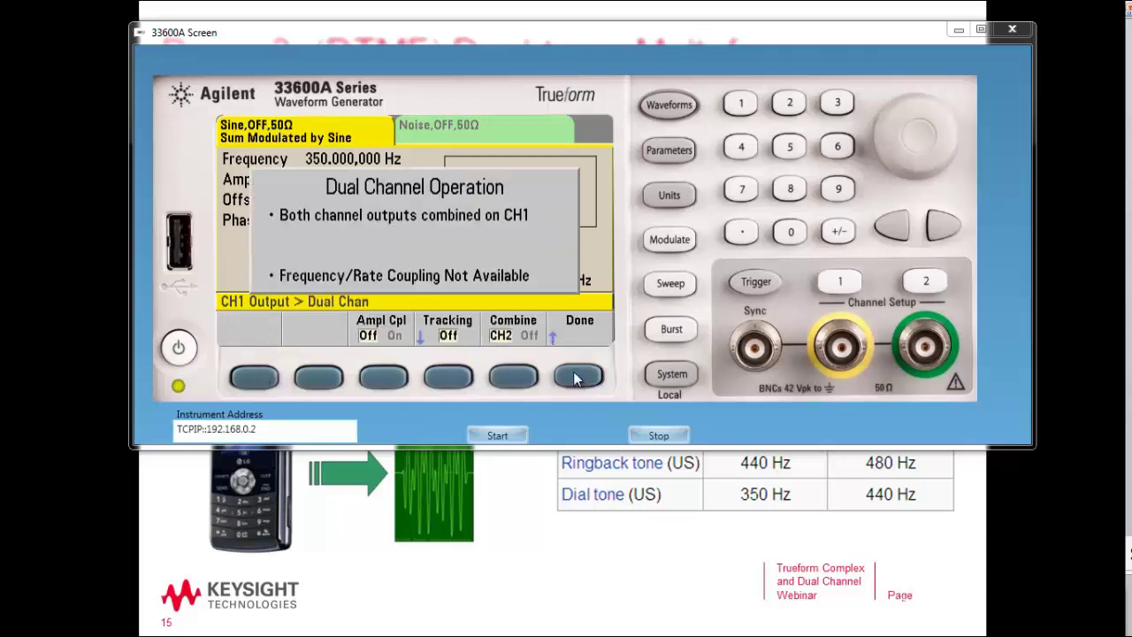